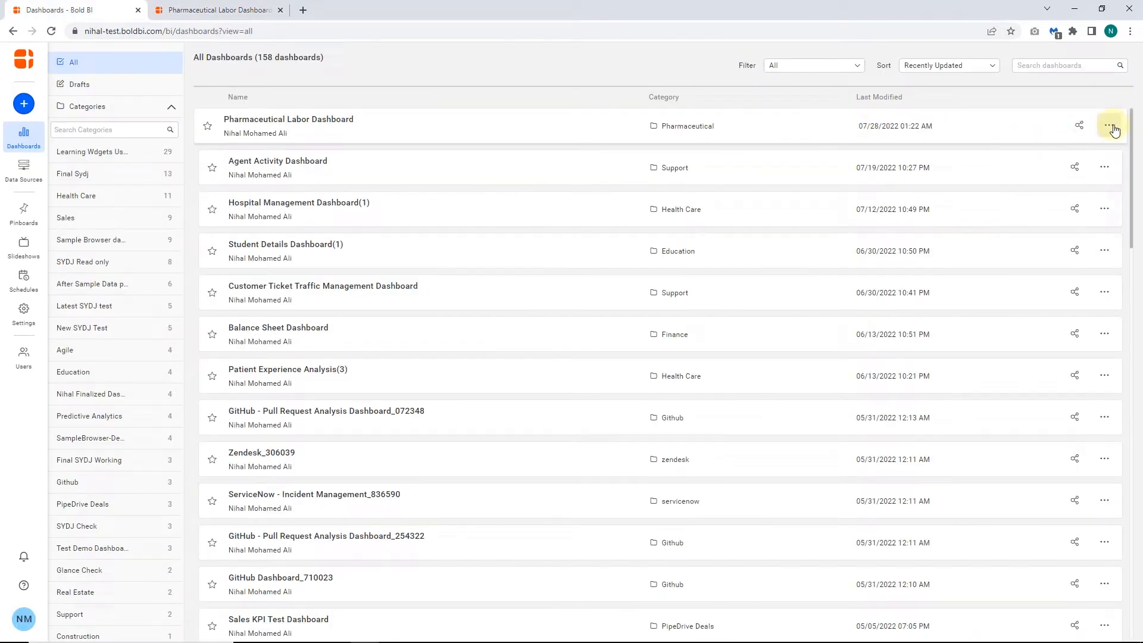
Step: Create a schedule for the Pharmaceutical Labor Dashboard named Alert Pharmaceutical with Data Alerts turned on
click(1111, 125)
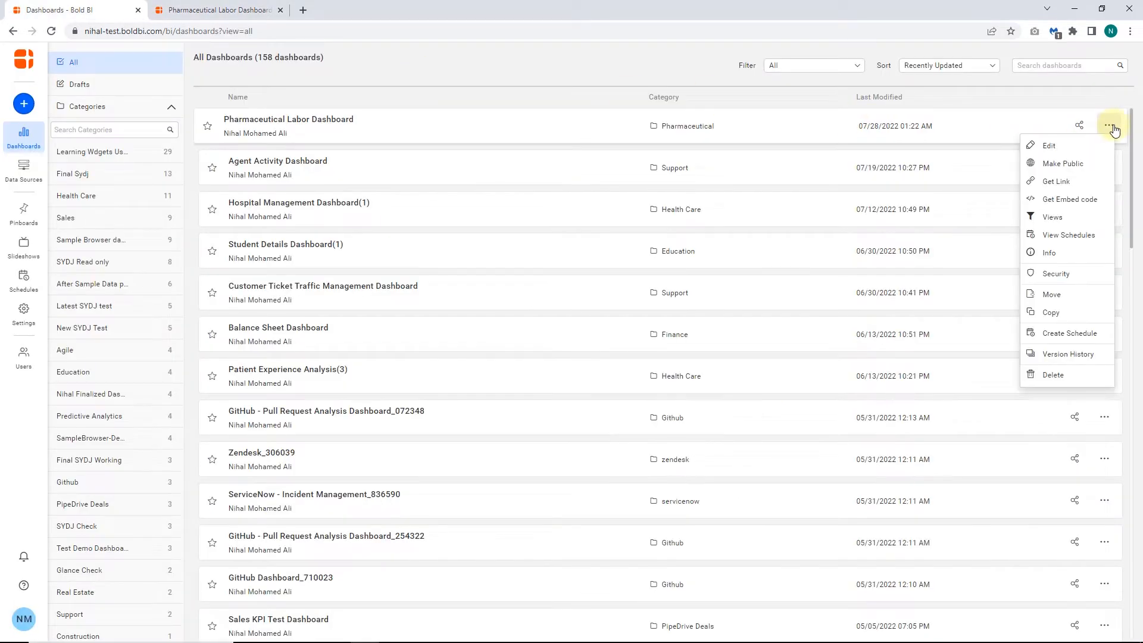
click(1069, 334)
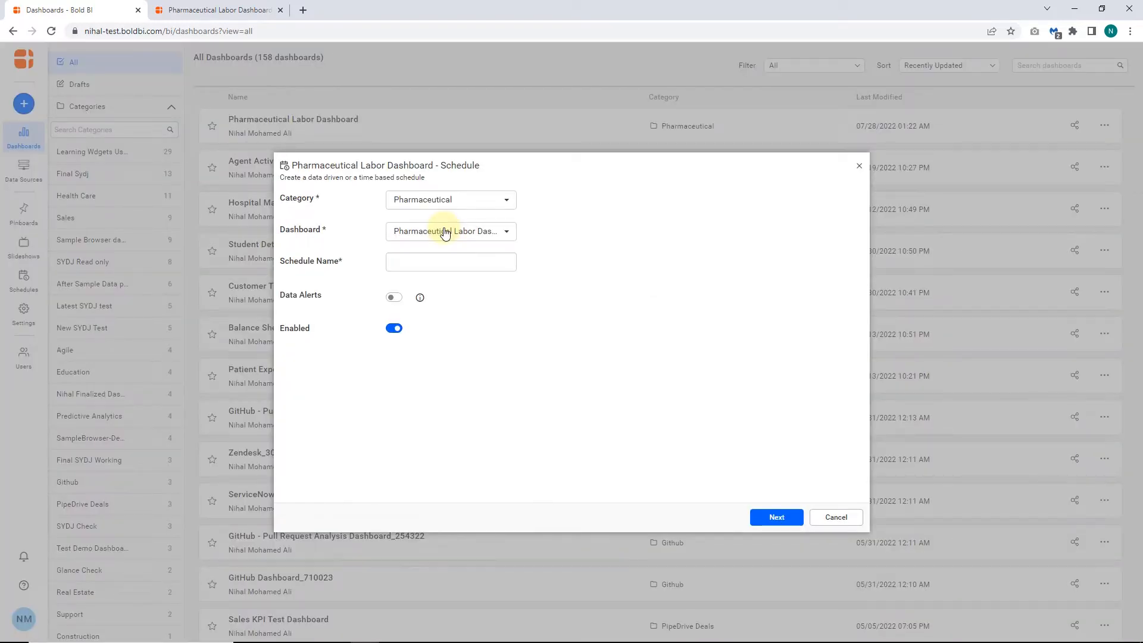
click(423, 262)
text(Alert Pharma)
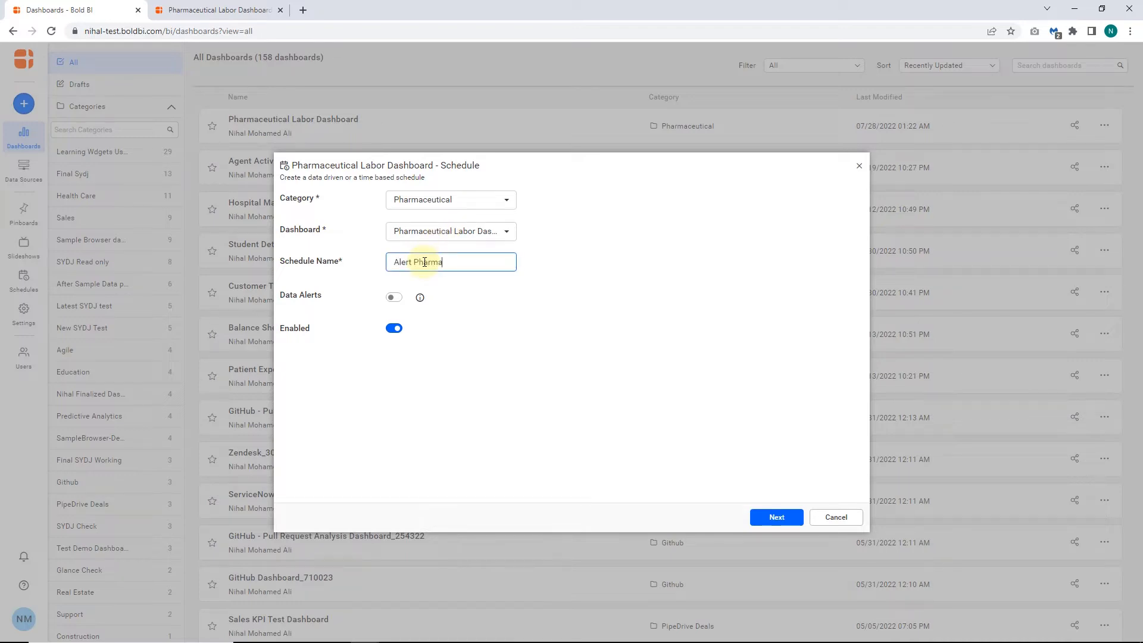
text(ceutical)
click(394, 297)
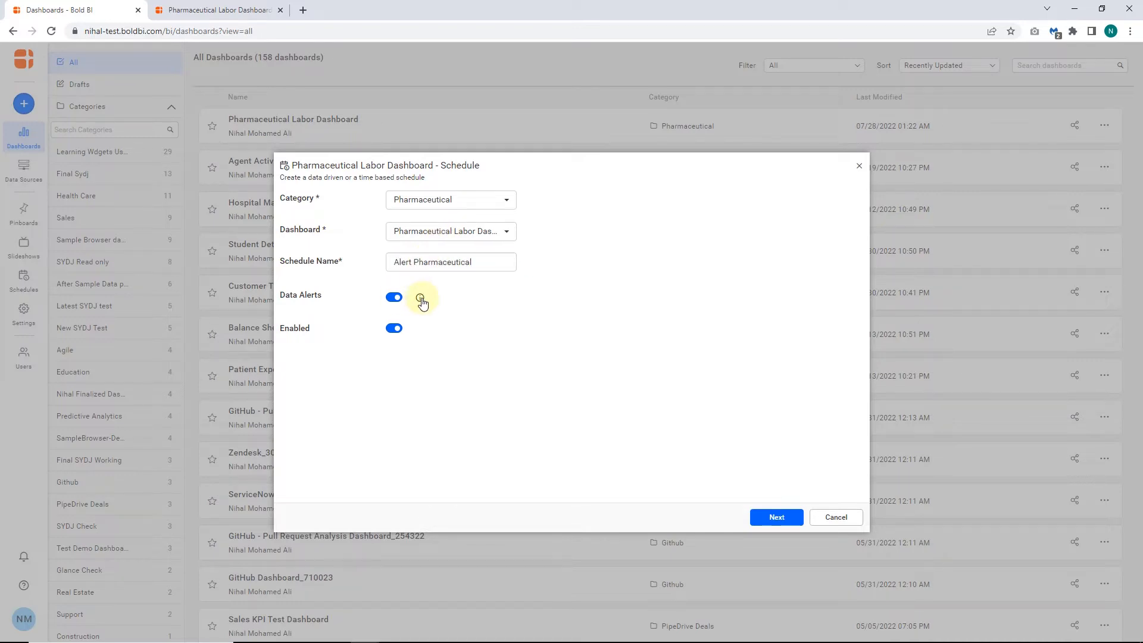
mouse_move(421, 299)
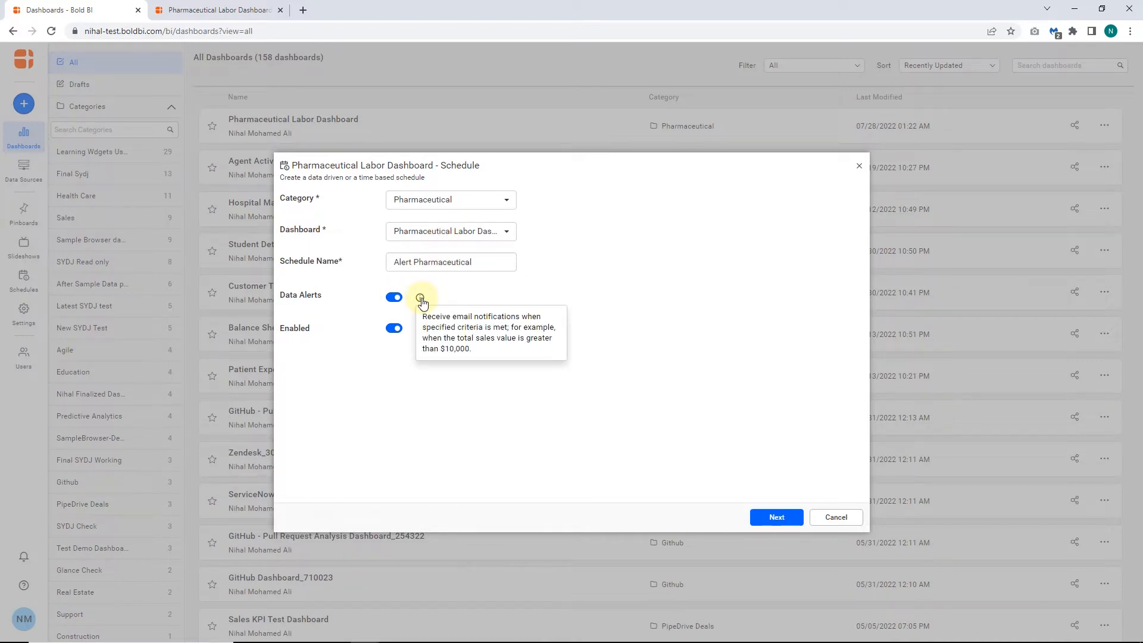
click(787, 519)
Step: Base the alert on the Total Pharmaceutical Labor Cost widget with the Value Changes condition and the SUM(Total Pharma Cost) column
click(427, 214)
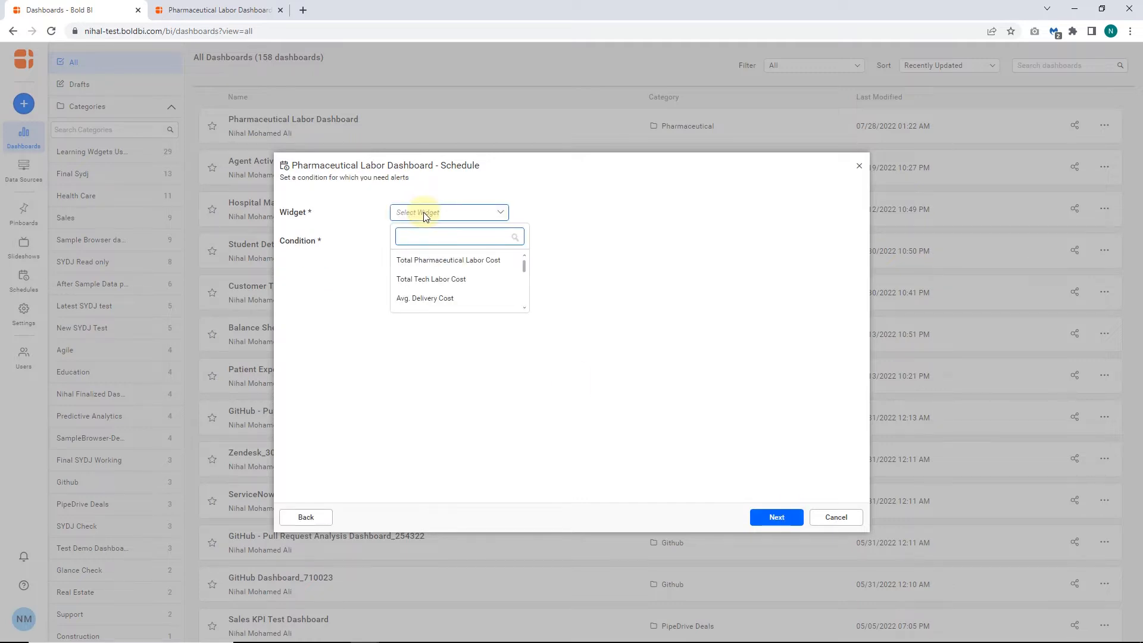
click(425, 260)
click(427, 245)
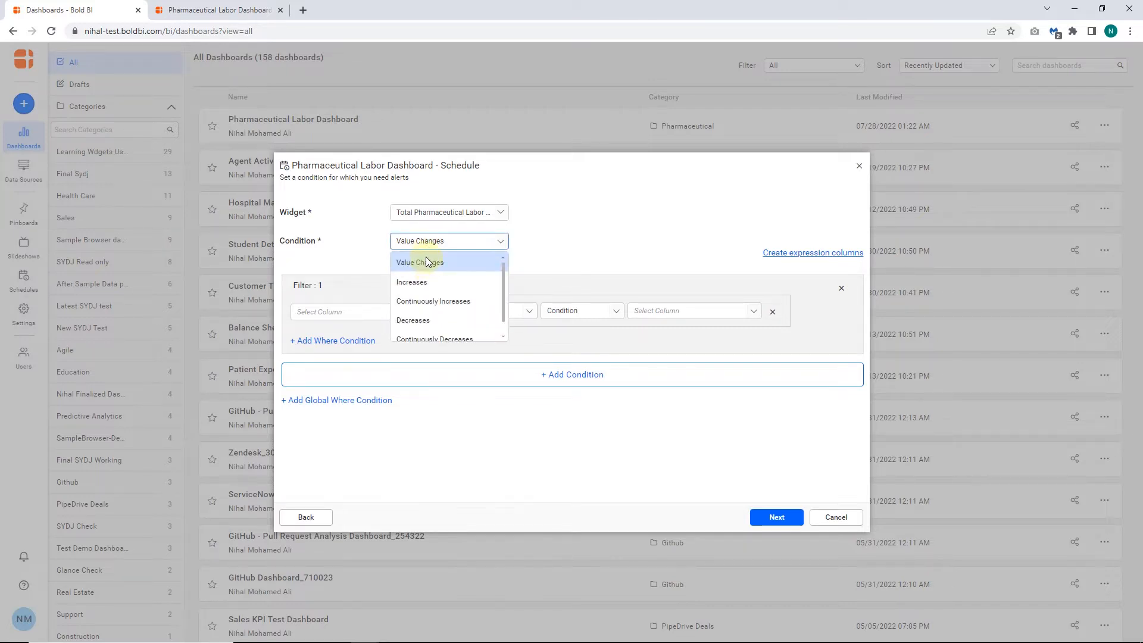
click(426, 262)
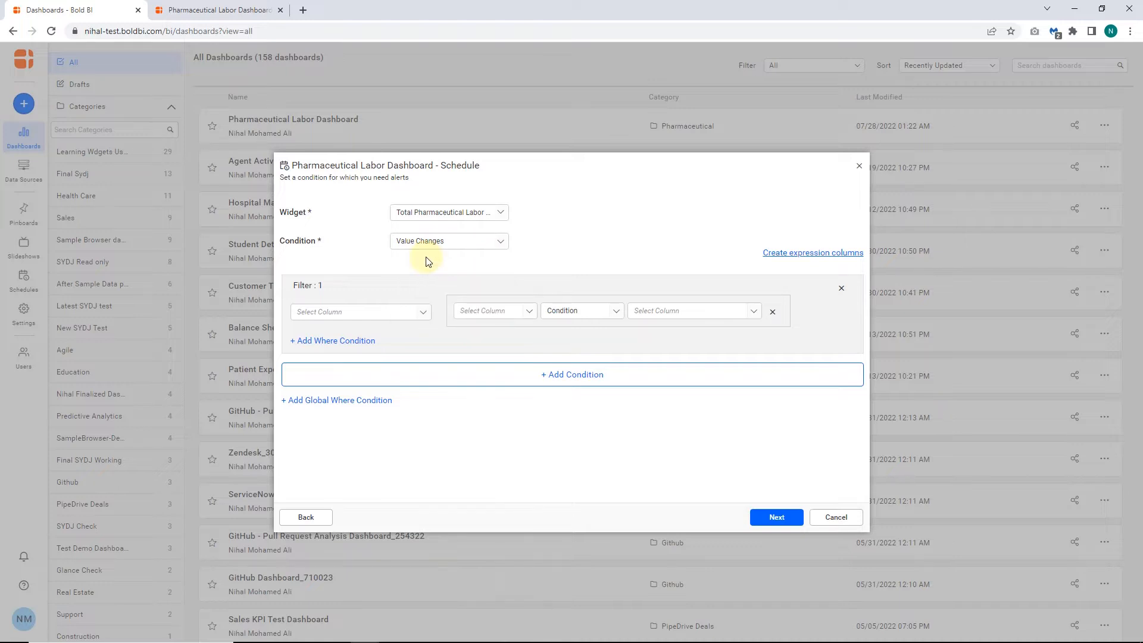
click(316, 315)
click(315, 359)
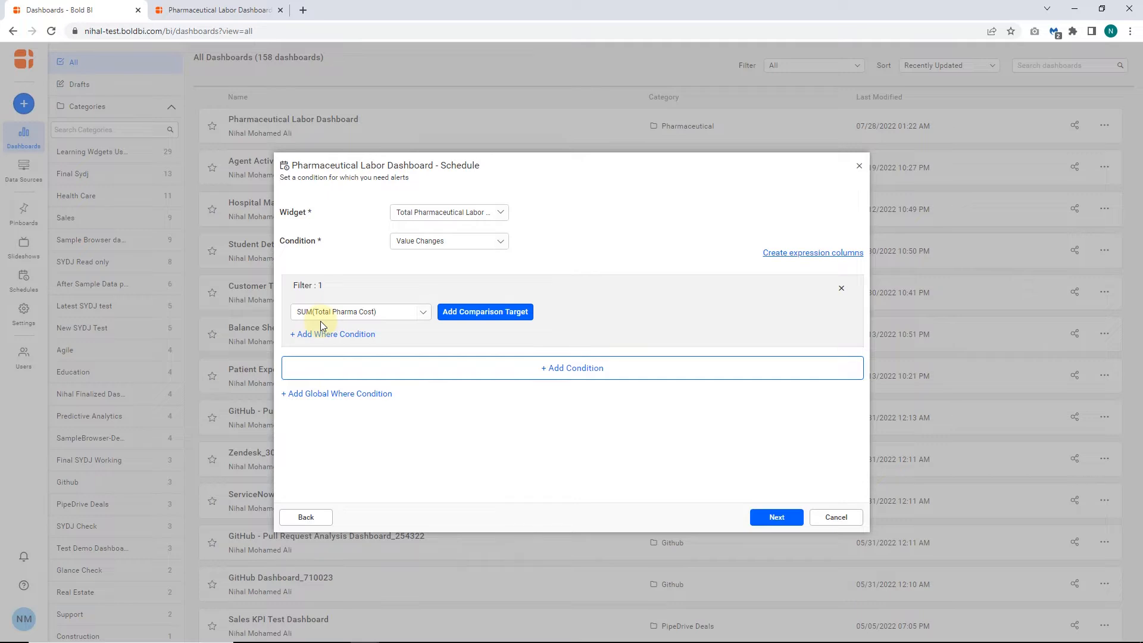
Step: Add a comparison target to Filter 1 that requires a value greater than a custom 19000
click(467, 311)
click(467, 311)
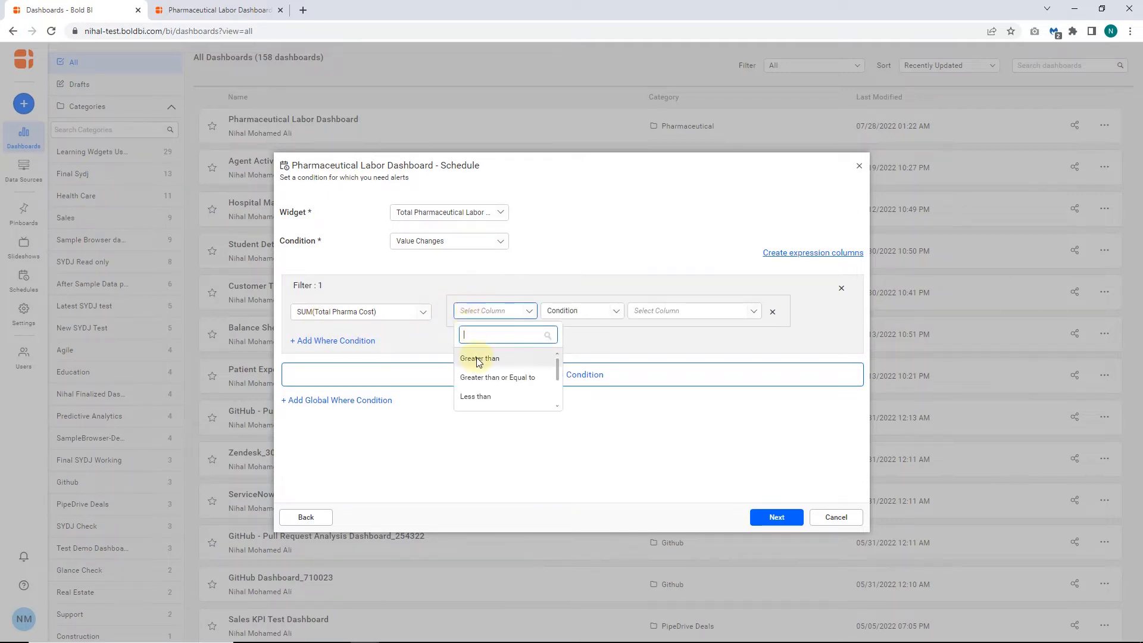
click(479, 356)
click(581, 312)
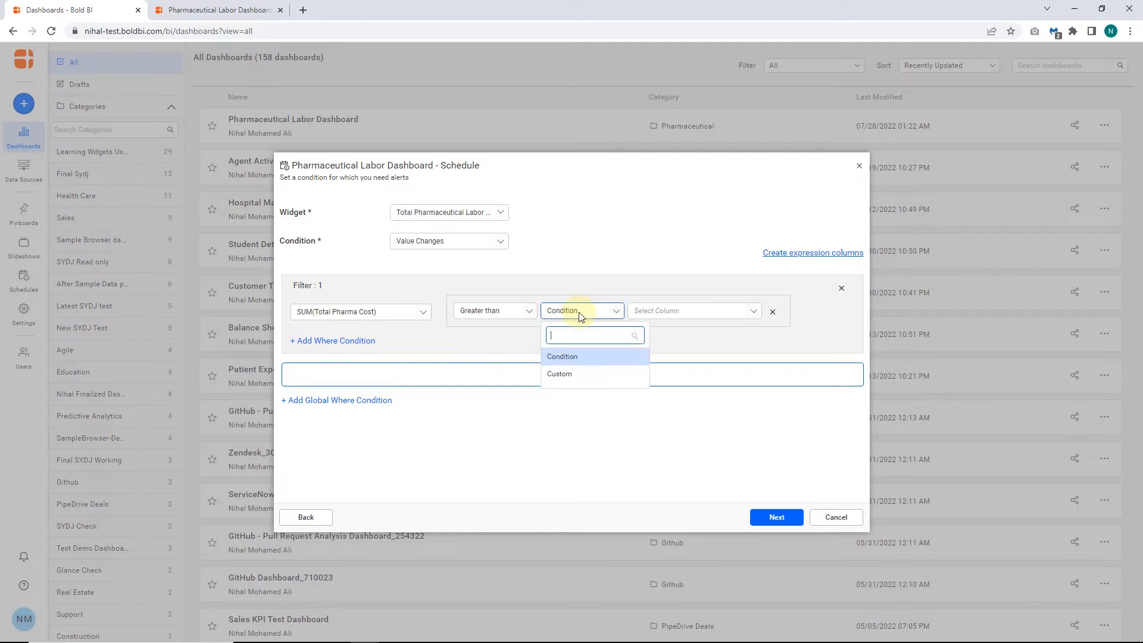
click(567, 373)
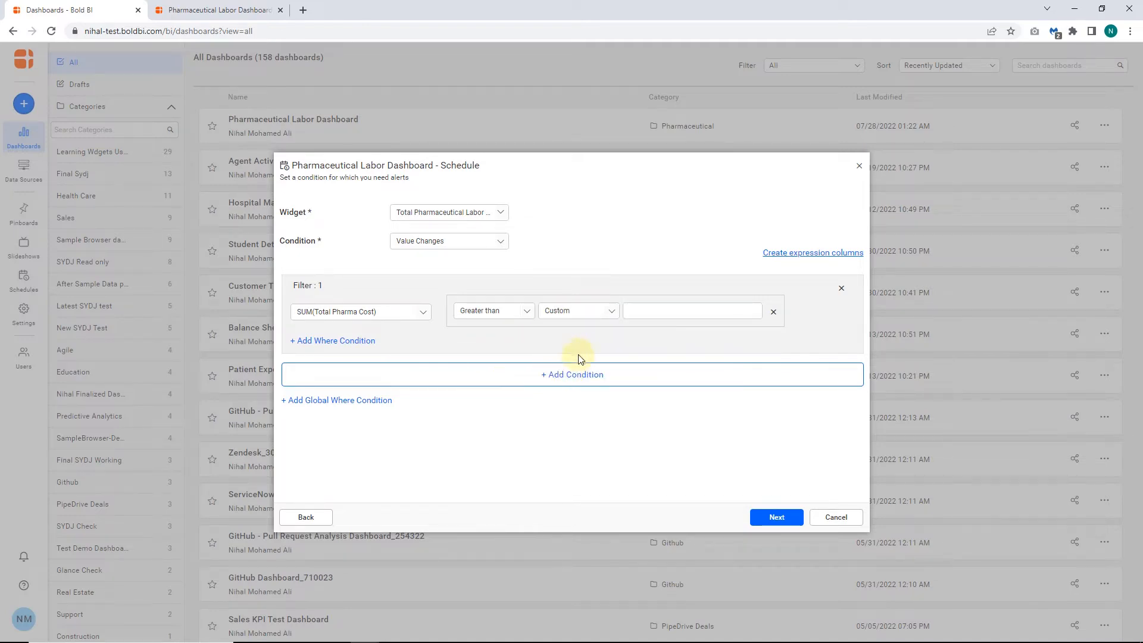
click(661, 310)
text(19000)
click(768, 516)
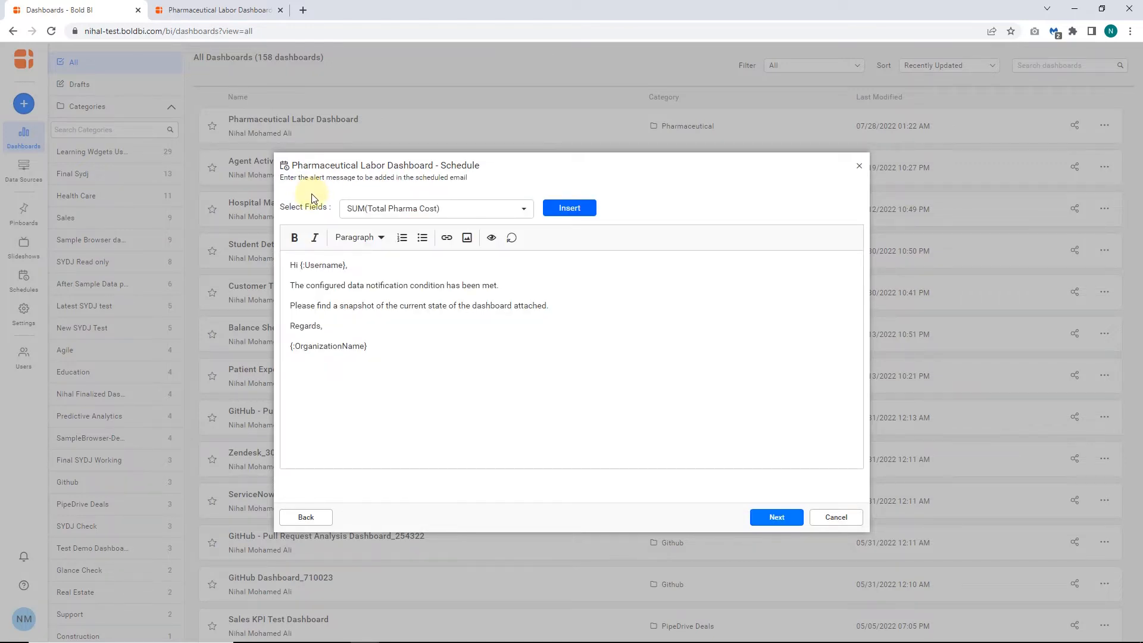
Step: Add the line "Total pharmaceutical cost :" above the closing of the alert message, followed by the SUM(Total Pharma Cost) field
key(Return)
text(Total pharmaceutical cost :)
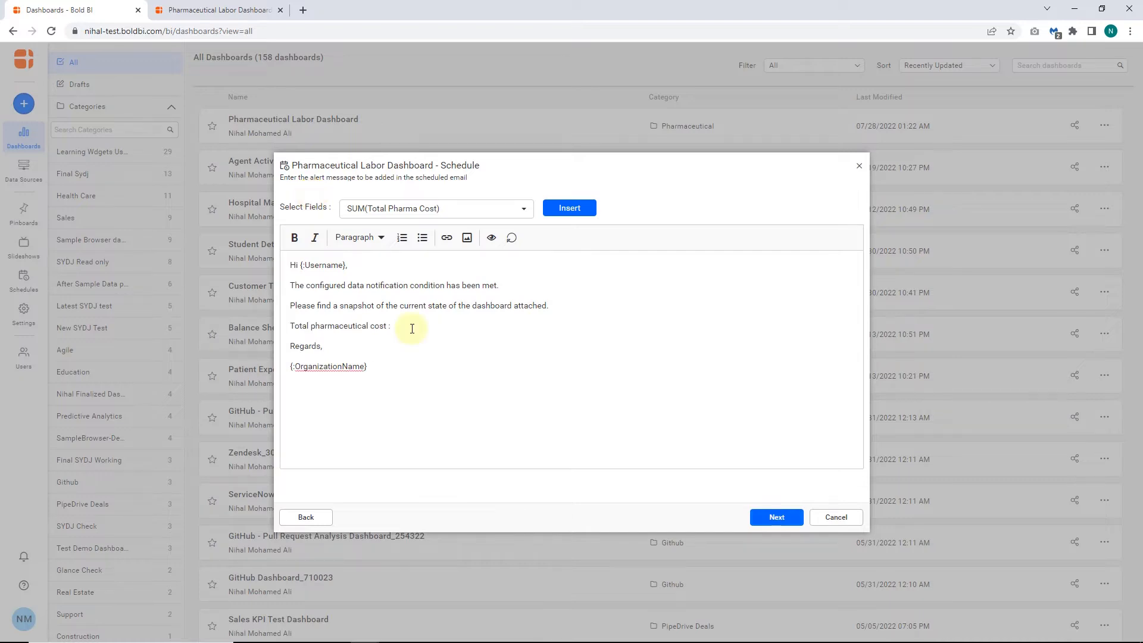
click(567, 212)
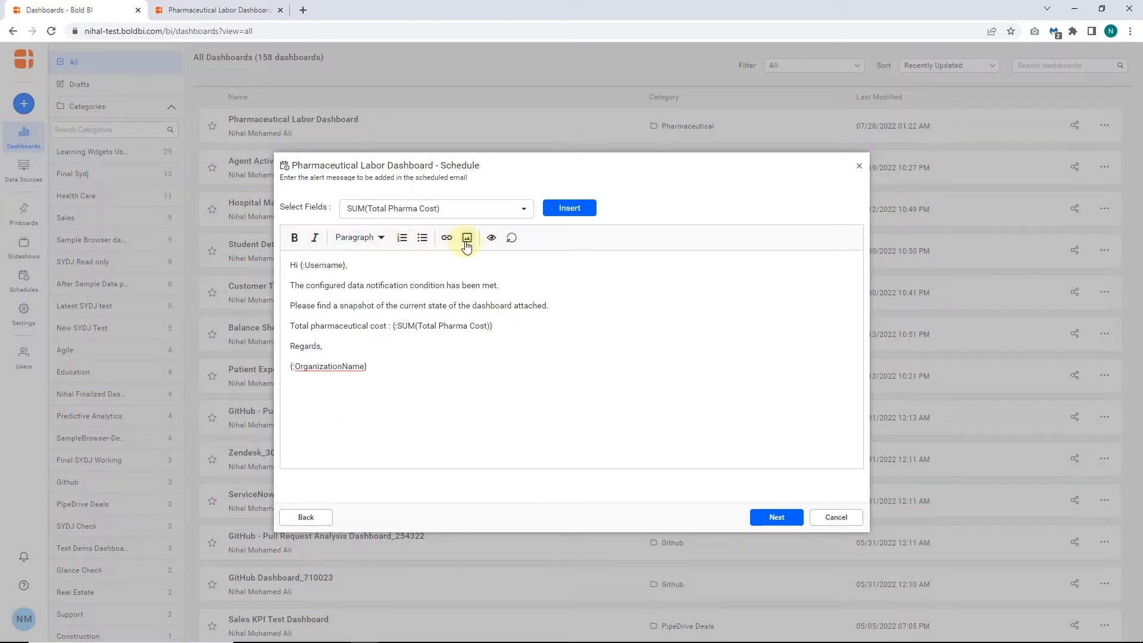
Step: Accept the hourly recurrence of every 00:15 with no end date for the schedule
click(785, 518)
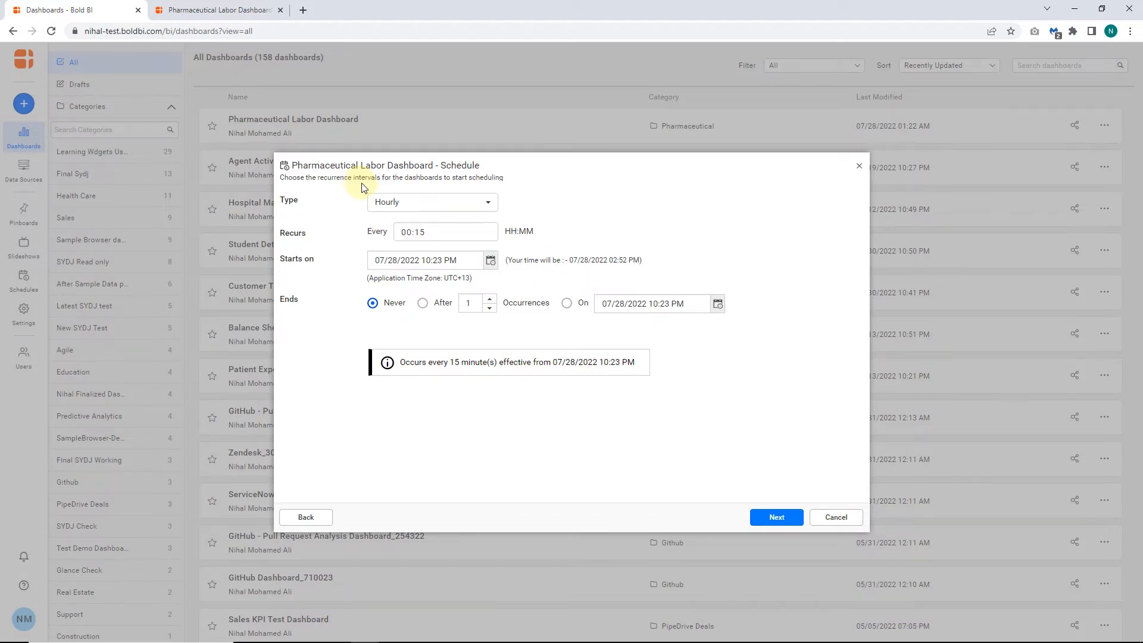
click(447, 232)
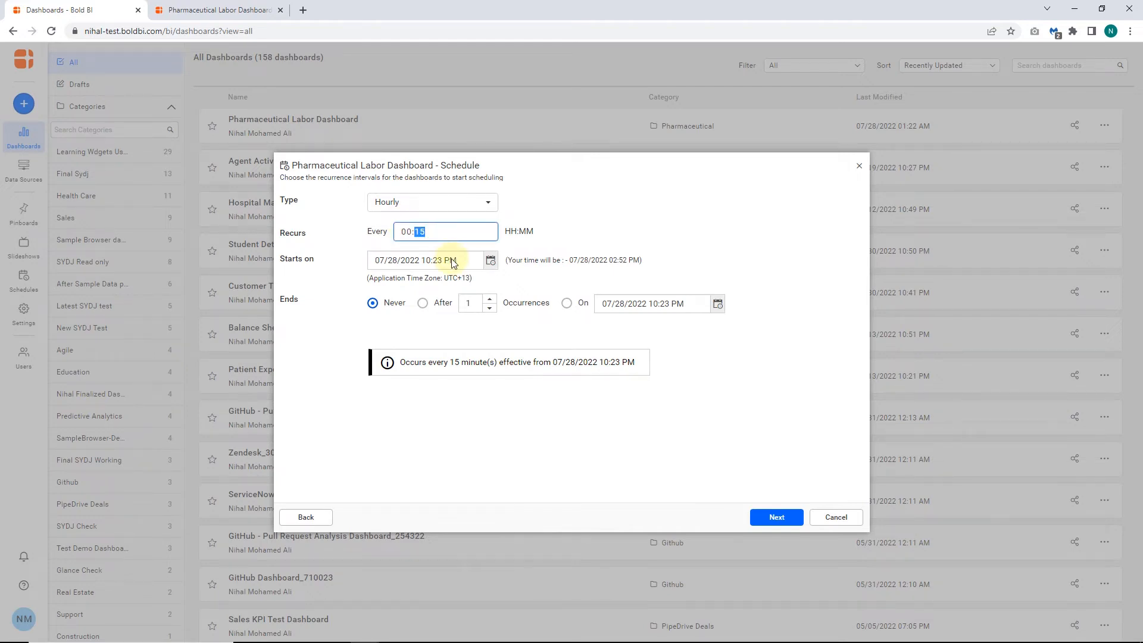
click(776, 517)
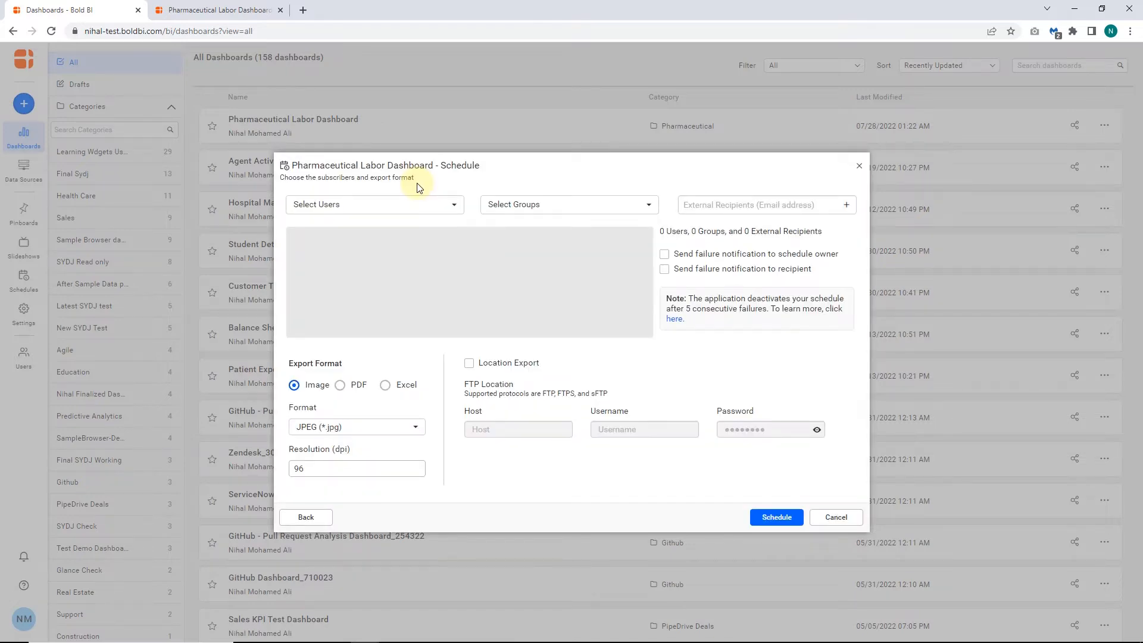
Step: Add two users as recipients, choose PDF as the export format and save the schedule
click(395, 204)
scroll(321, 271, down, 3)
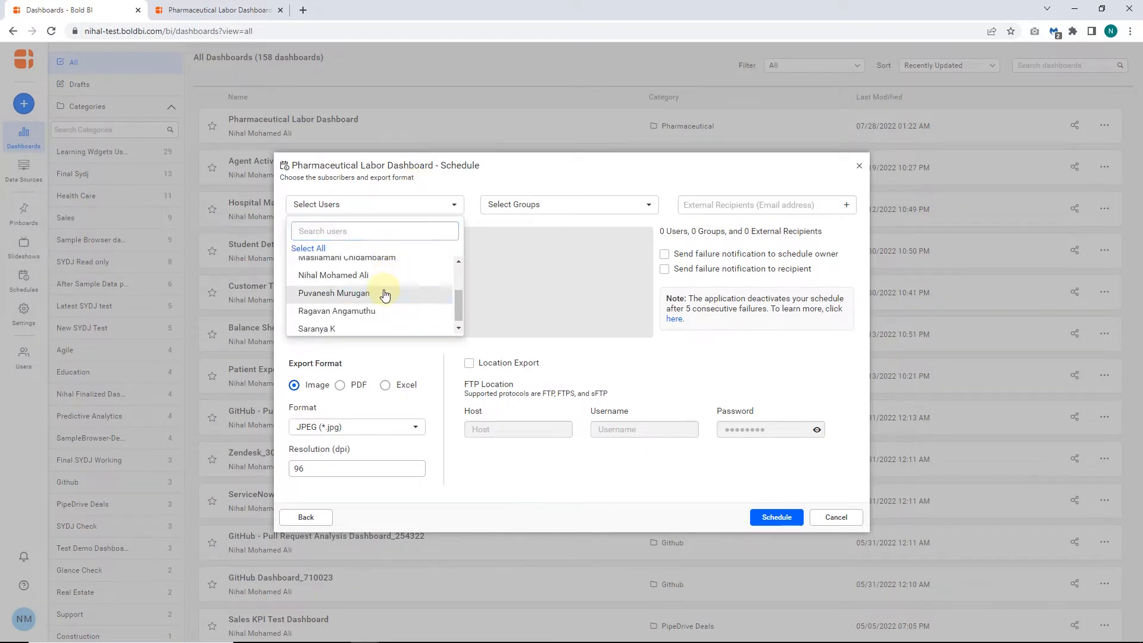
click(357, 293)
click(384, 275)
click(339, 385)
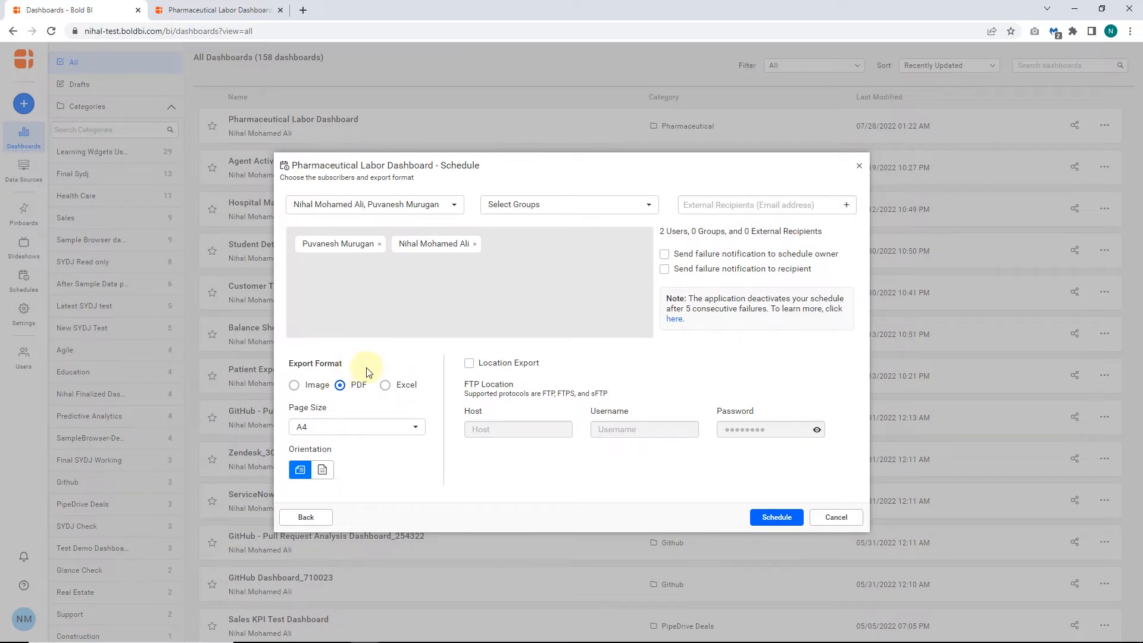
click(760, 518)
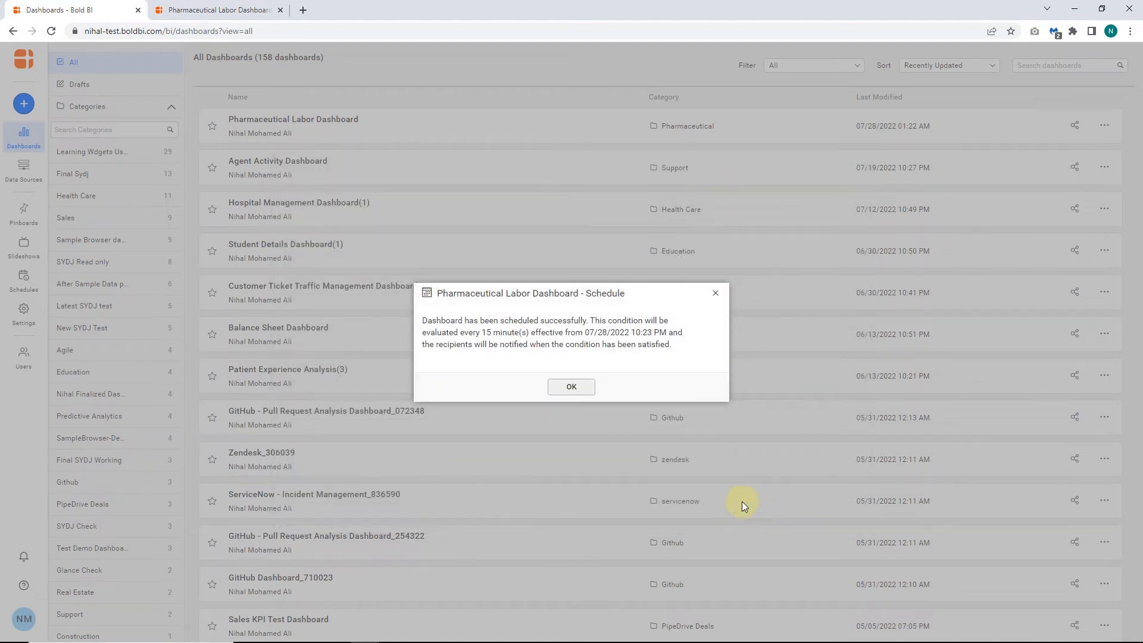
click(572, 388)
Step: Review the run history of the Alert Pharmaceutical schedule, including its second page
click(24, 289)
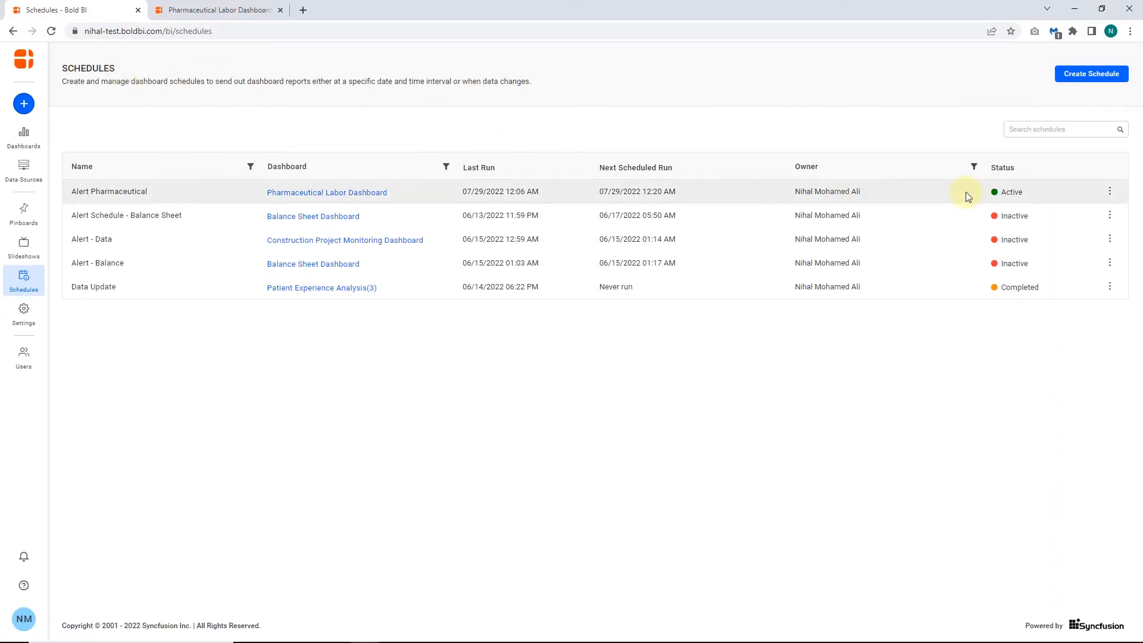
click(1110, 193)
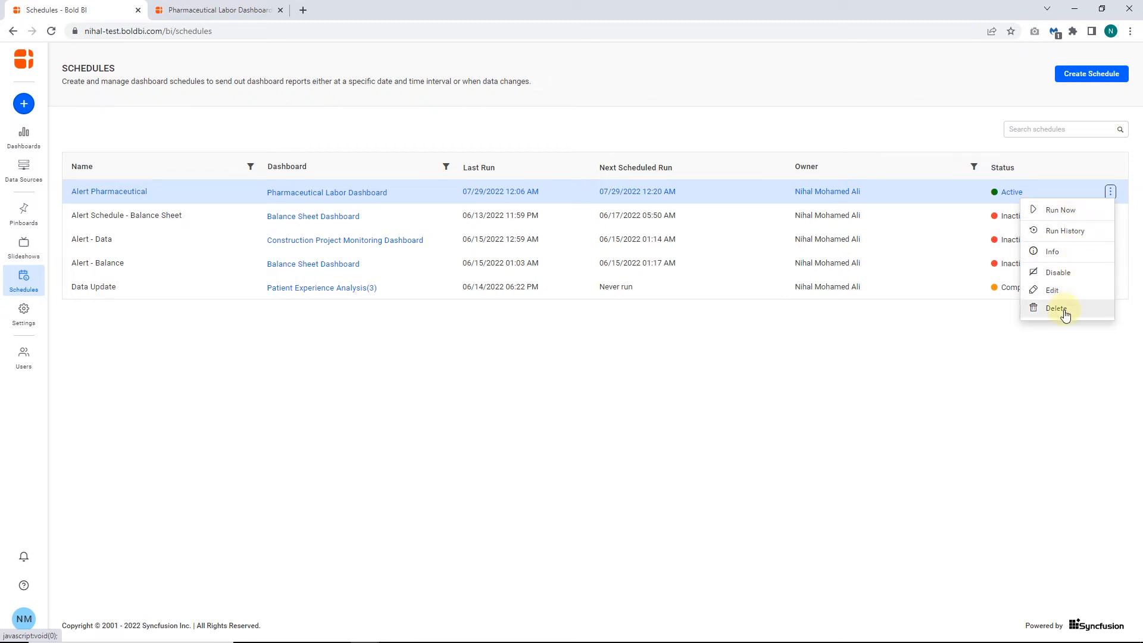
click(1065, 231)
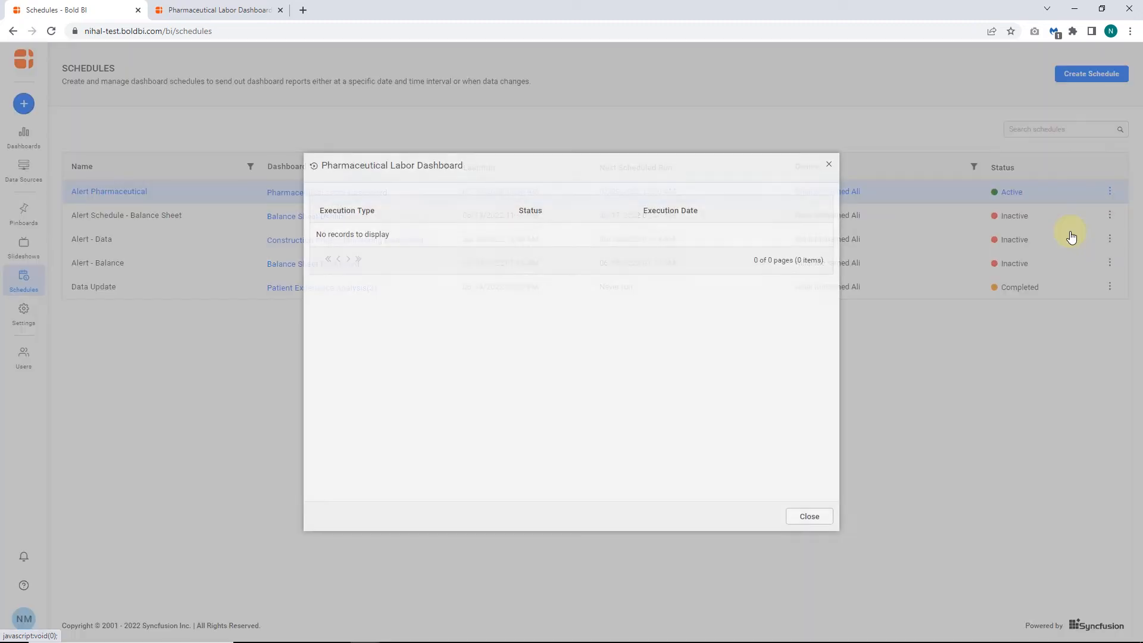
click(363, 472)
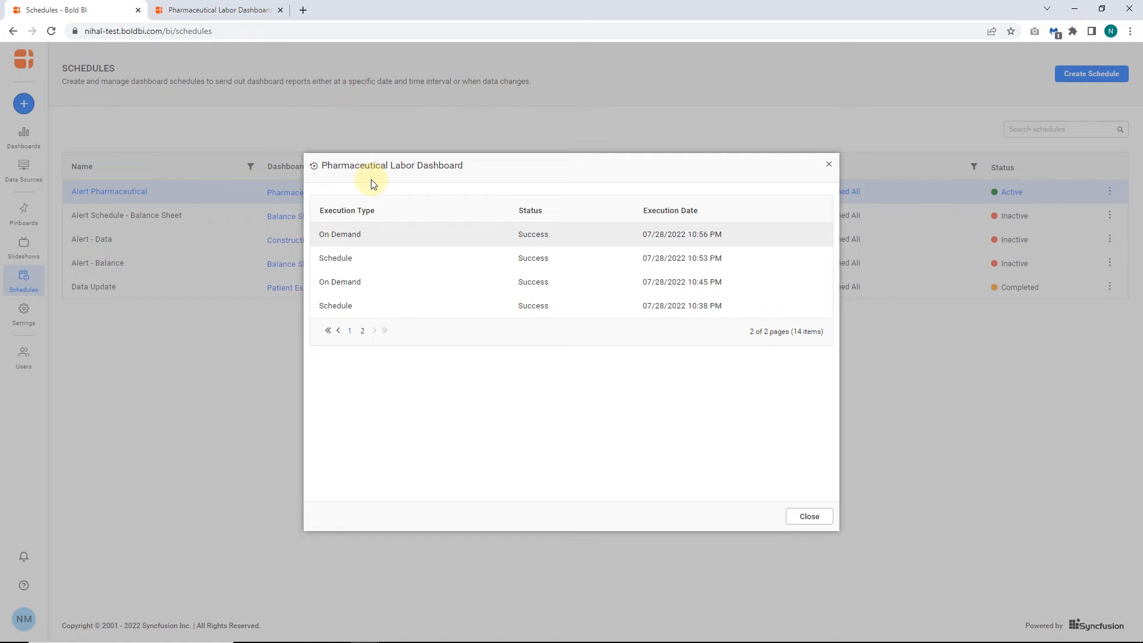
click(804, 517)
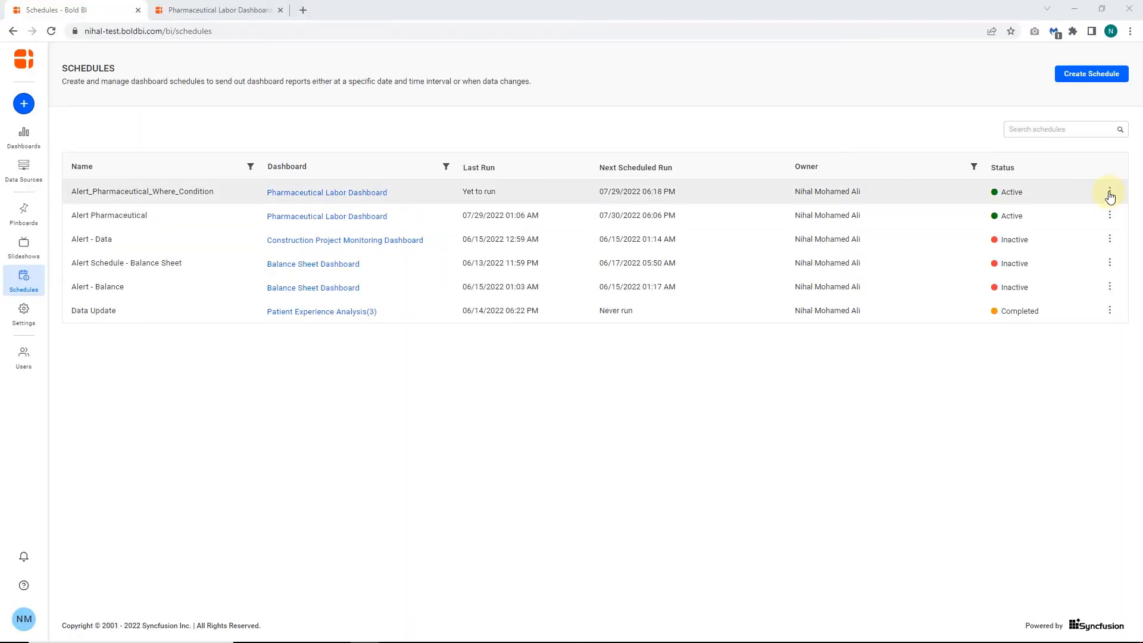
Step: Open the Alert_Pharmaceutical_Where_Condition schedule for editing and review its alert conditions
click(1110, 193)
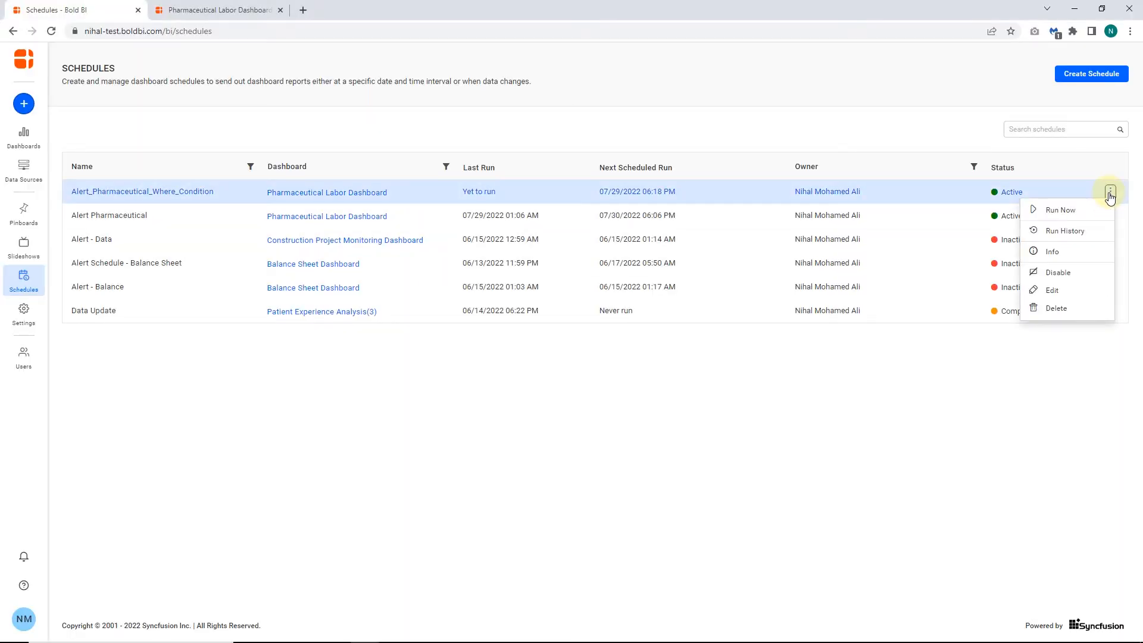
click(1048, 291)
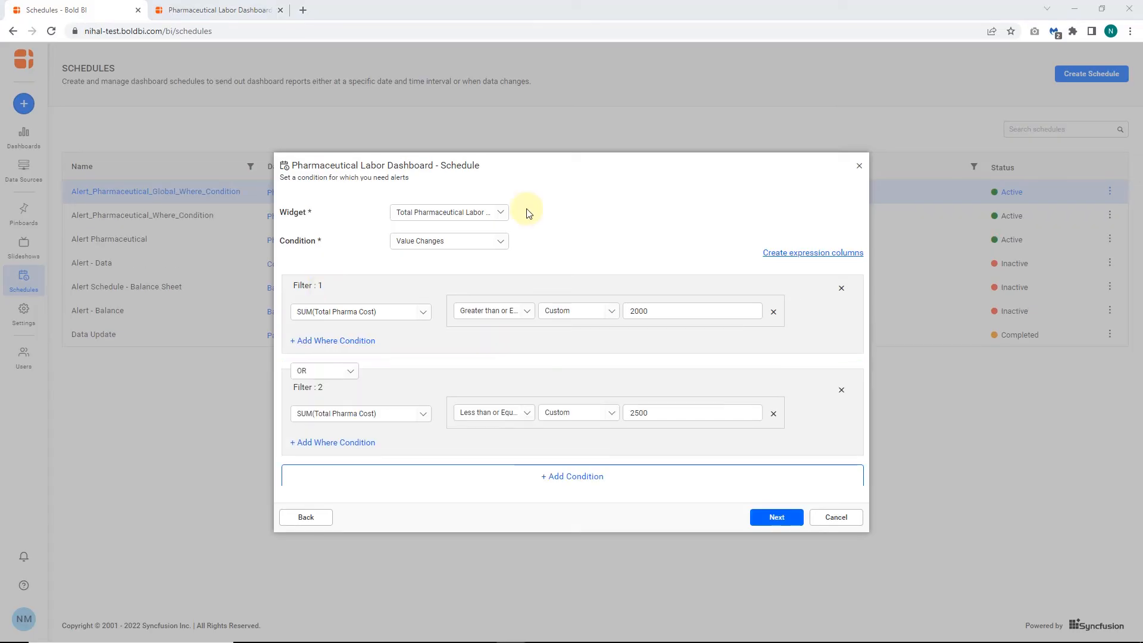
scroll(328, 287, down, 1)
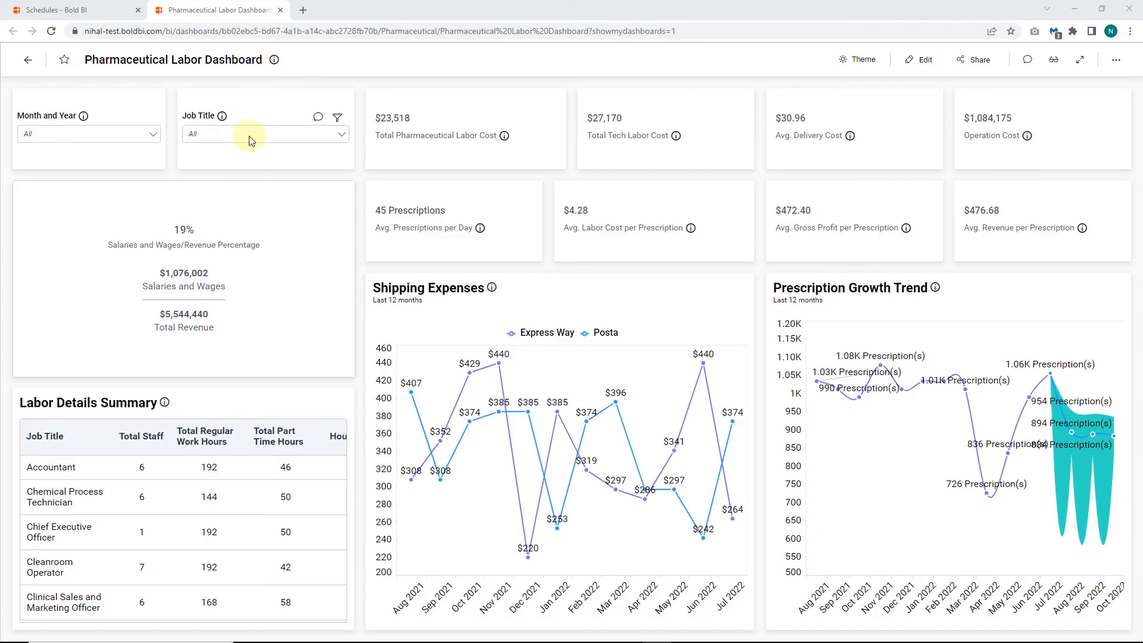
Step: Select Accountant in the Job Title filter of the Pharmaceutical Labor Dashboard
click(255, 133)
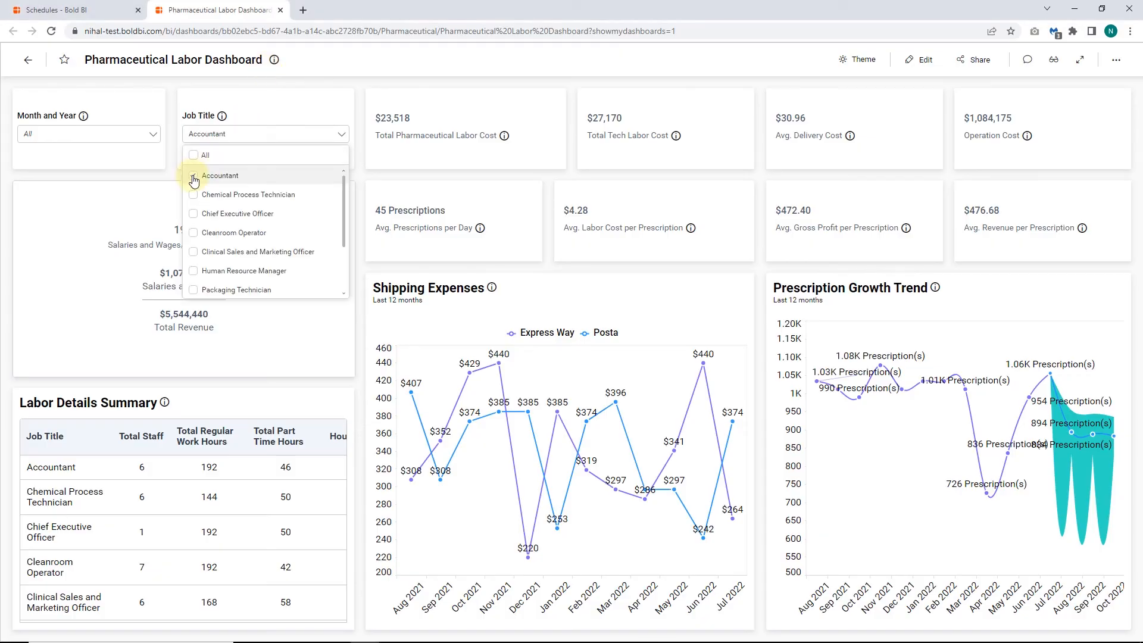
click(262, 74)
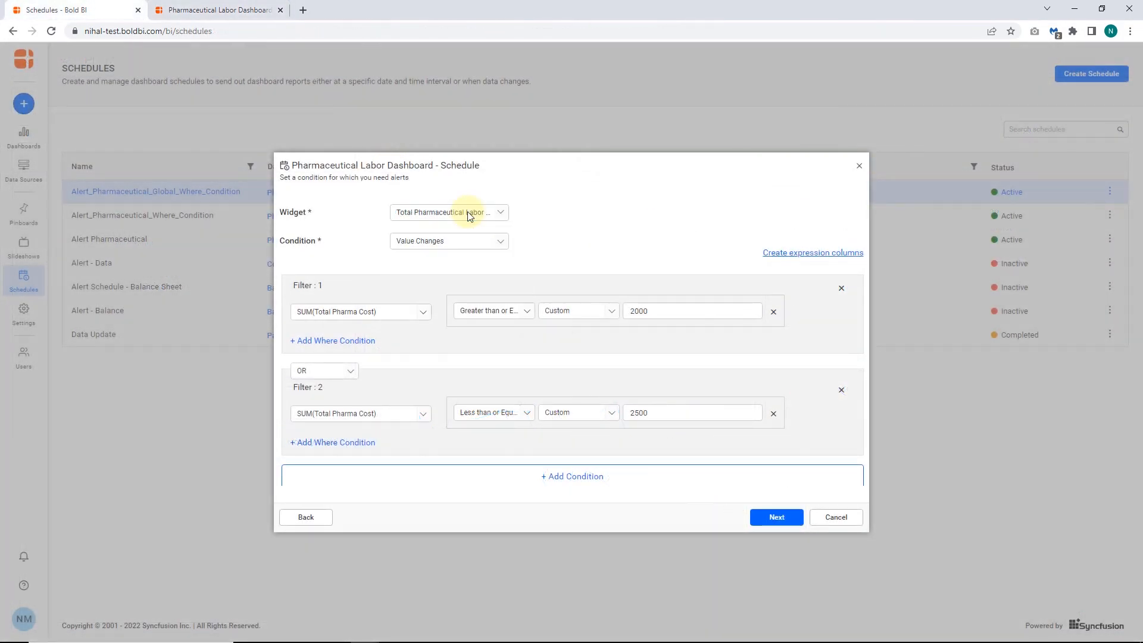
Step: Examine the condition types, Filter 1 comparison operator and the logical operator joining both filters in the global where condition schedule
click(452, 241)
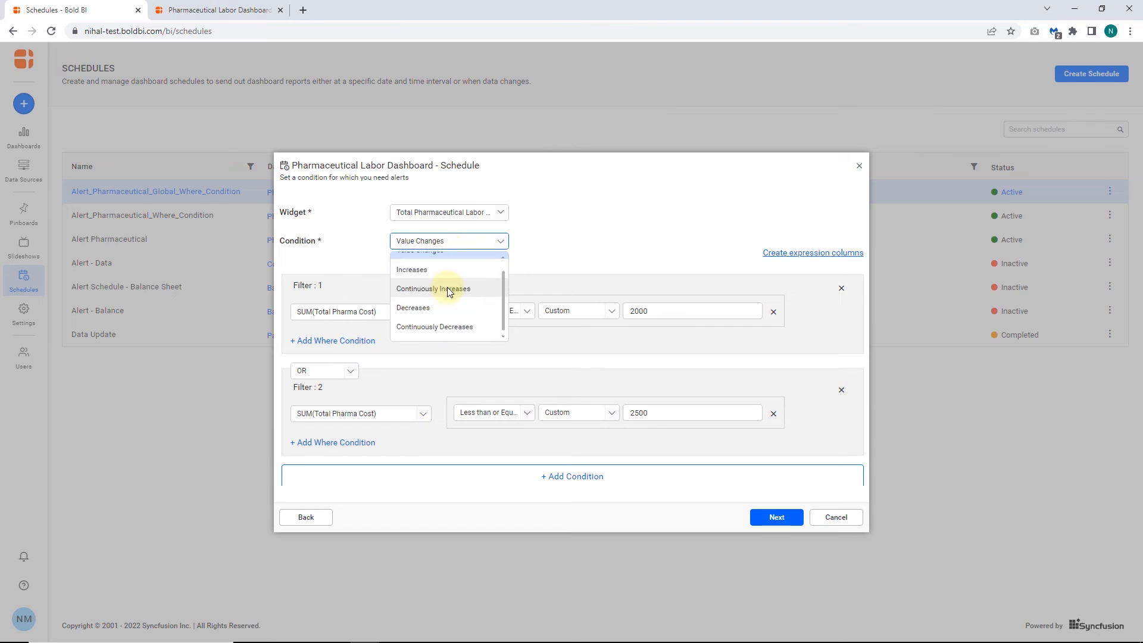
click(518, 311)
click(492, 311)
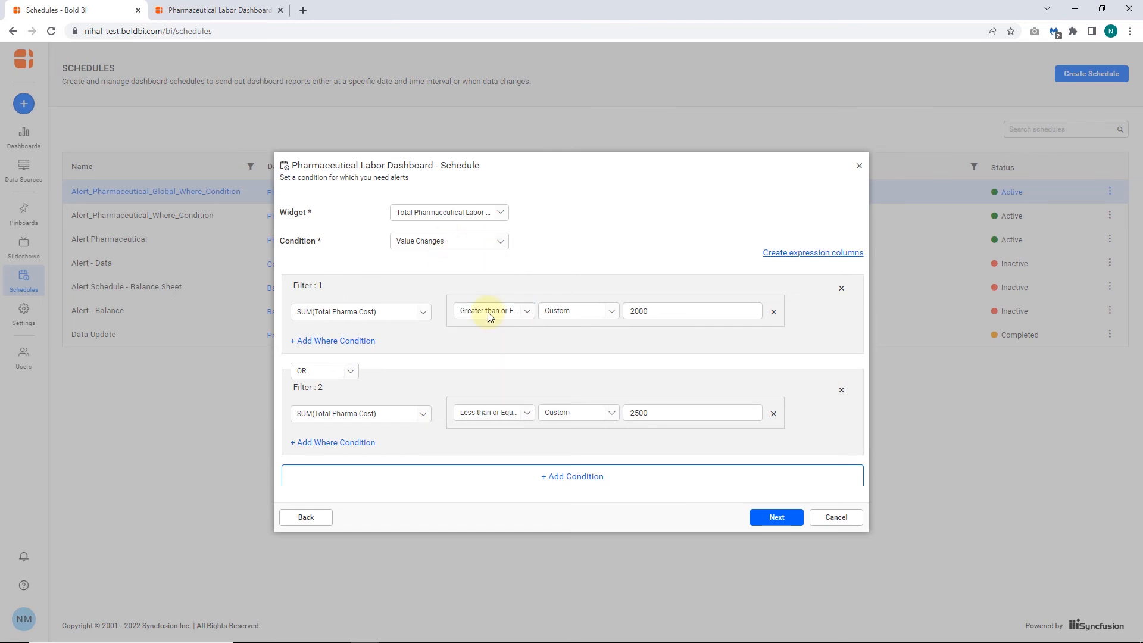
click(351, 371)
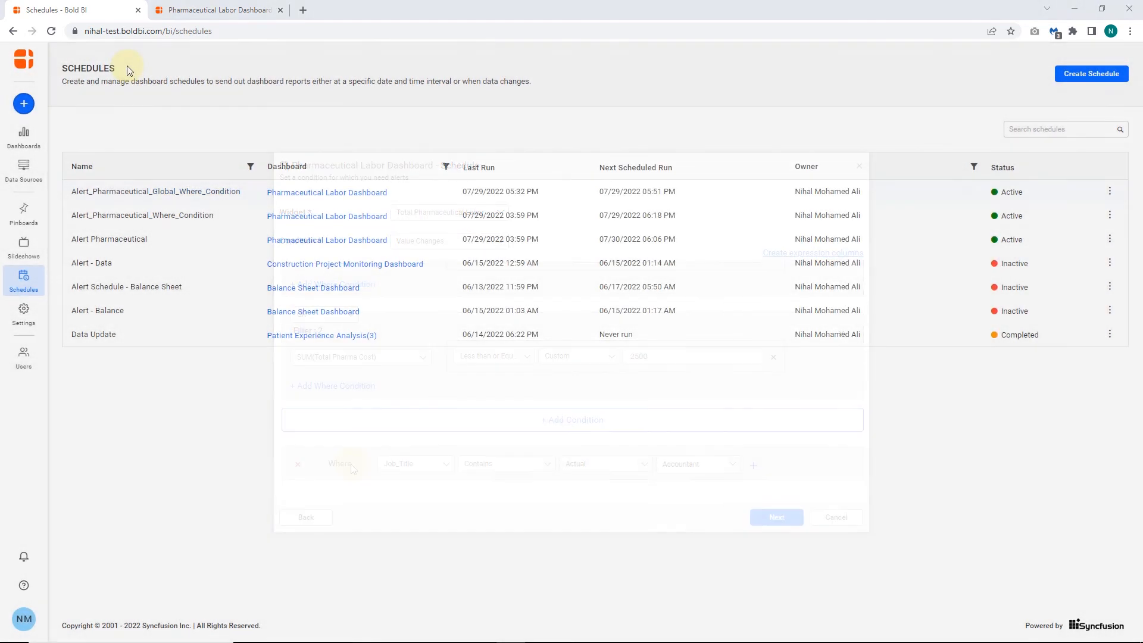